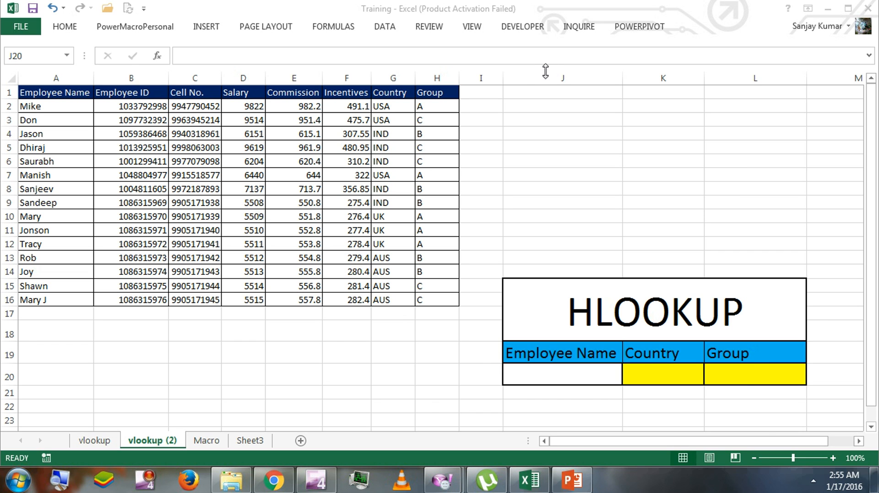
Step: Begin =HLOOKUP(J19, A1:H16 in J20, using the Employee Name heading as lookup value over the employee table
click(581, 372)
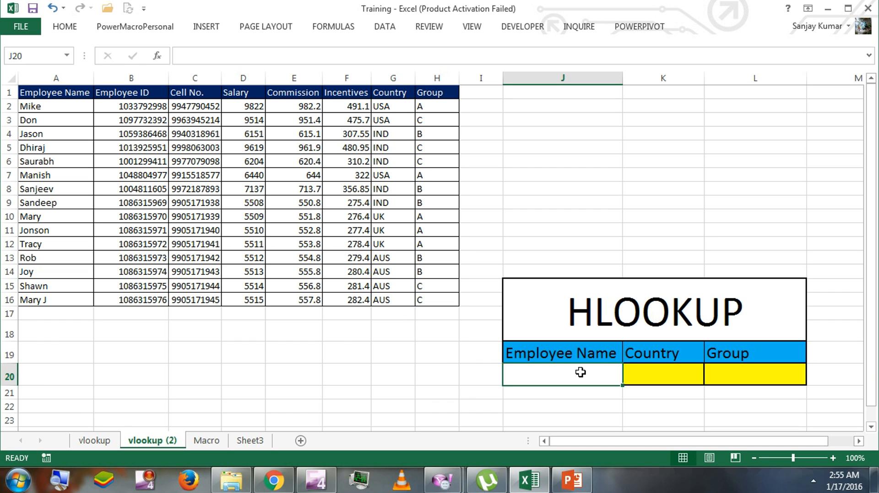
text(=)
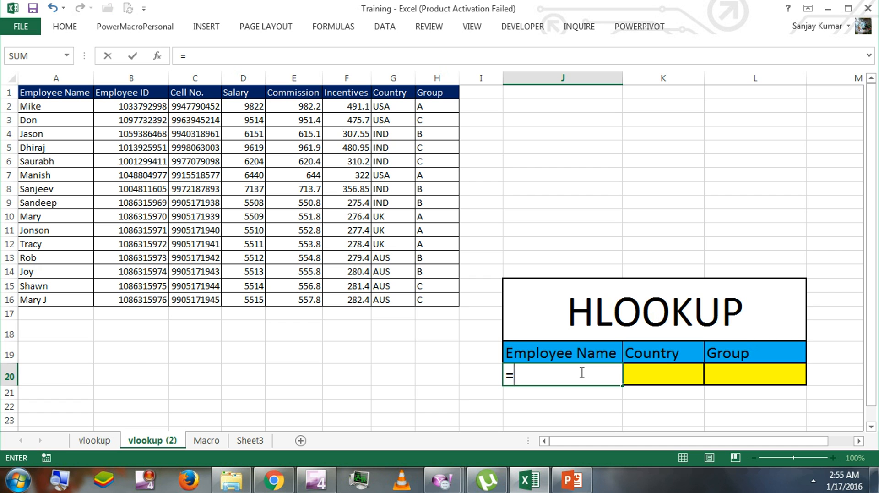
text(hl)
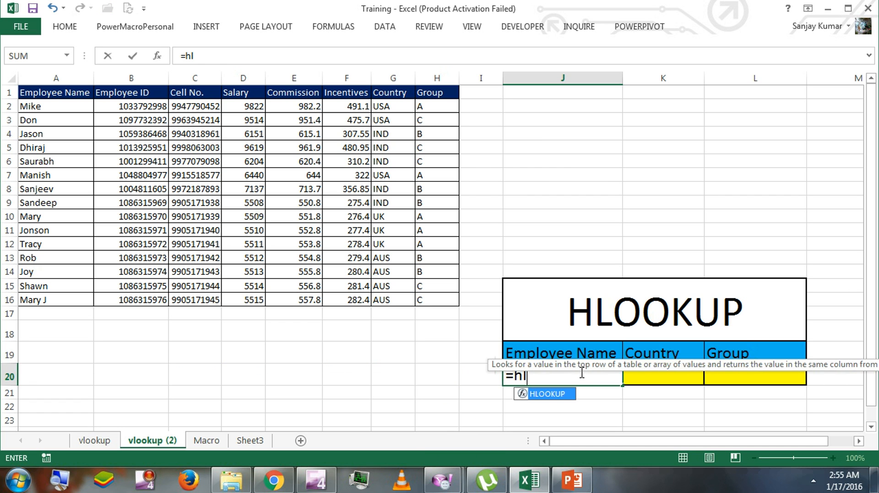
key(Tab)
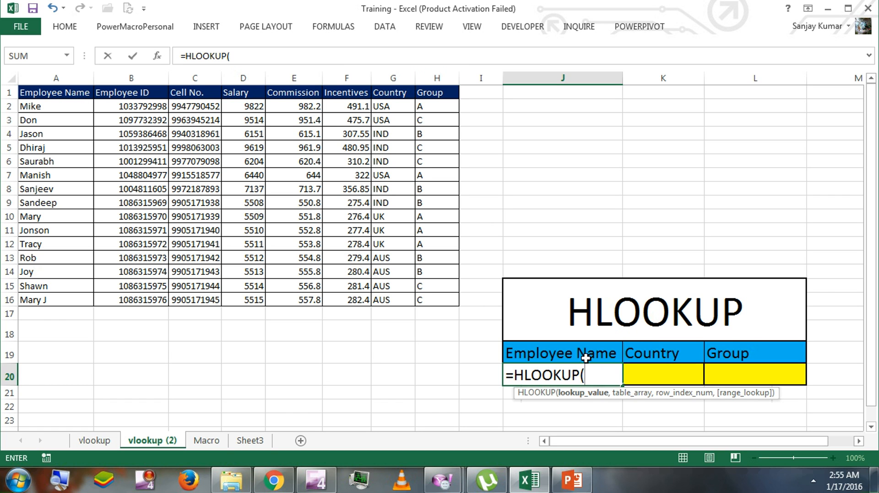
click(562, 353)
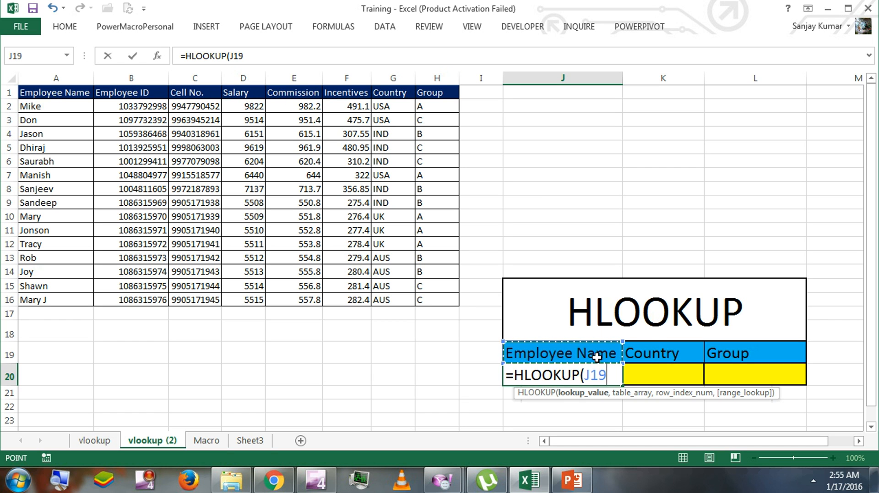
text(,)
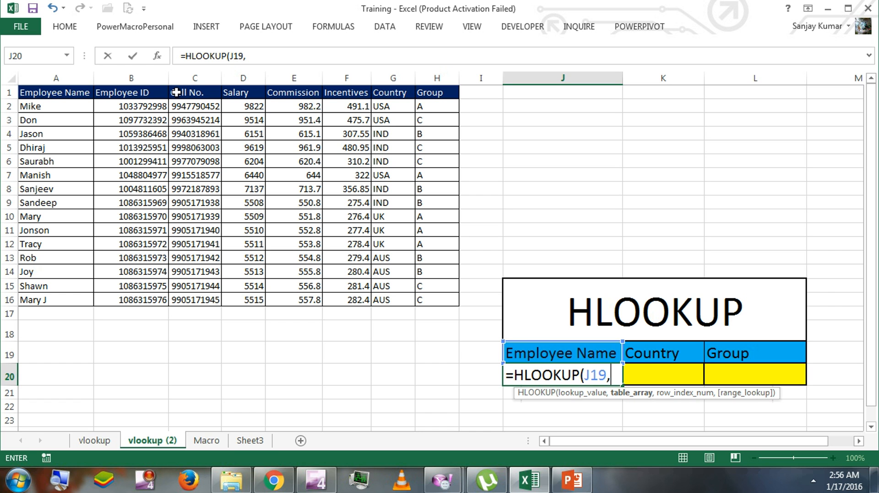
drag(51, 93, 452, 301)
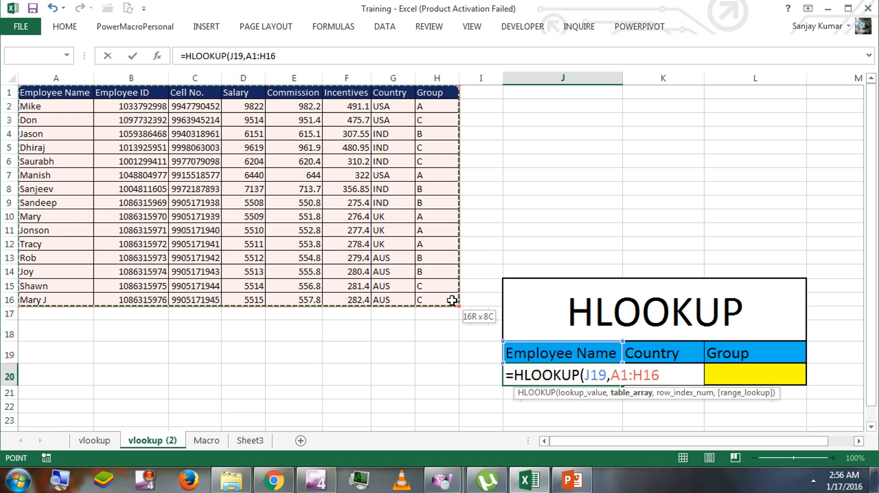
text(,2)
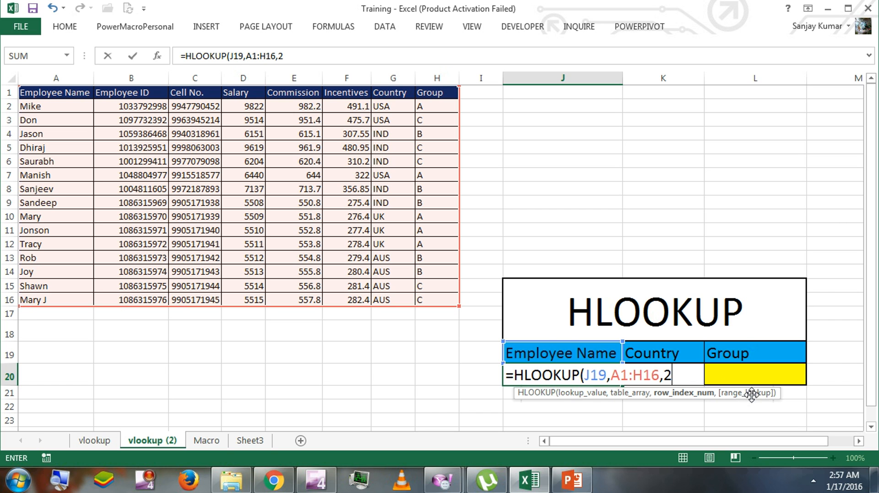
text(,)
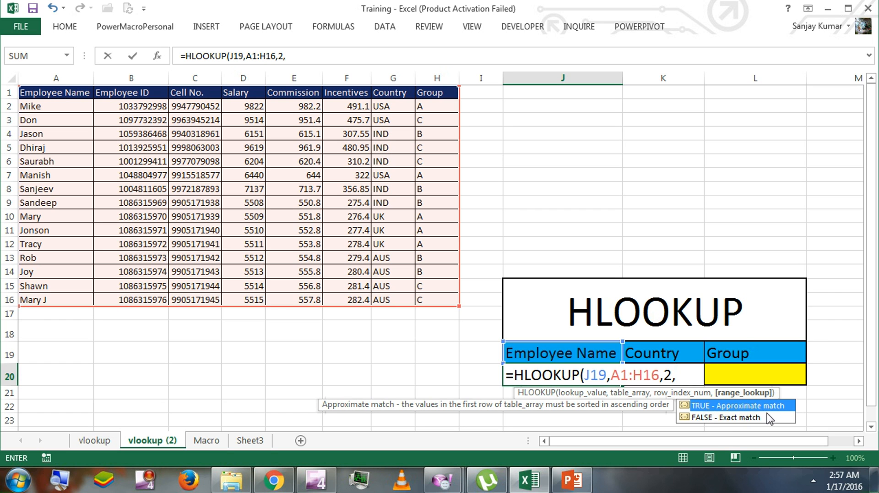
Step: Finish =HLOOKUP(J19,A1:H16,2,FALSE) with exact match so J20 returns Mike
key(Down)
double_click(729, 419)
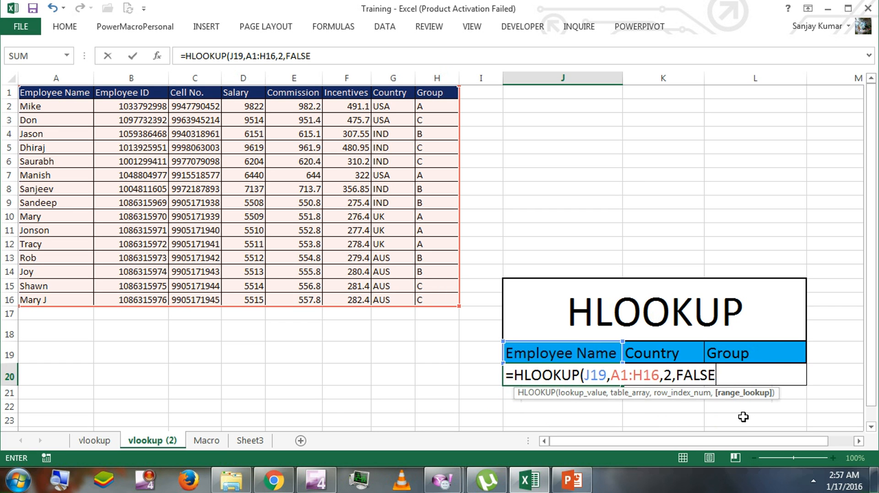
key(Return)
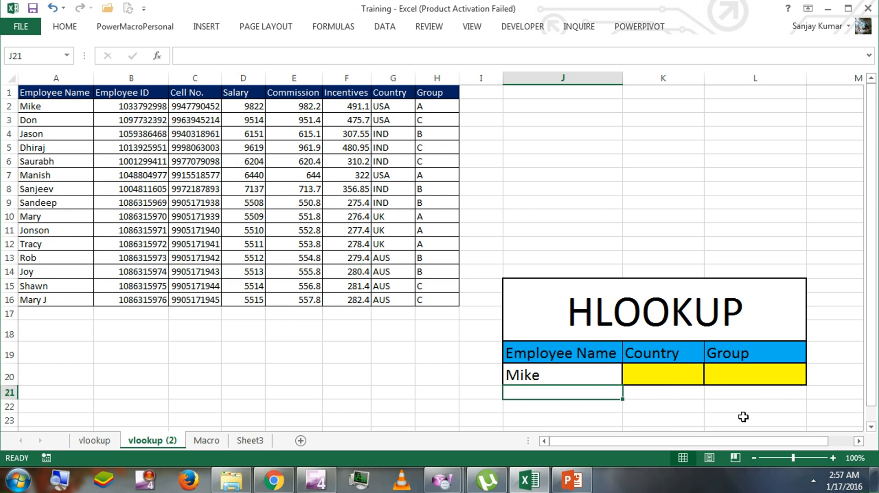
click(583, 355)
click(584, 373)
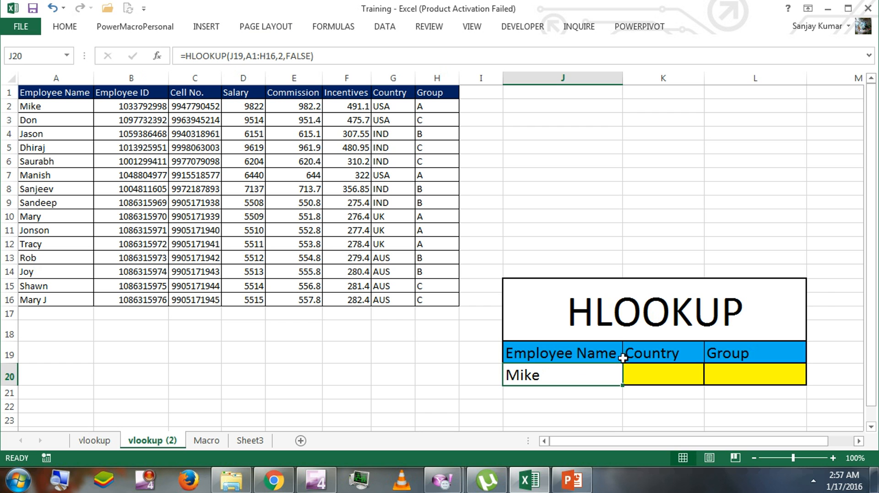
click(262, 56)
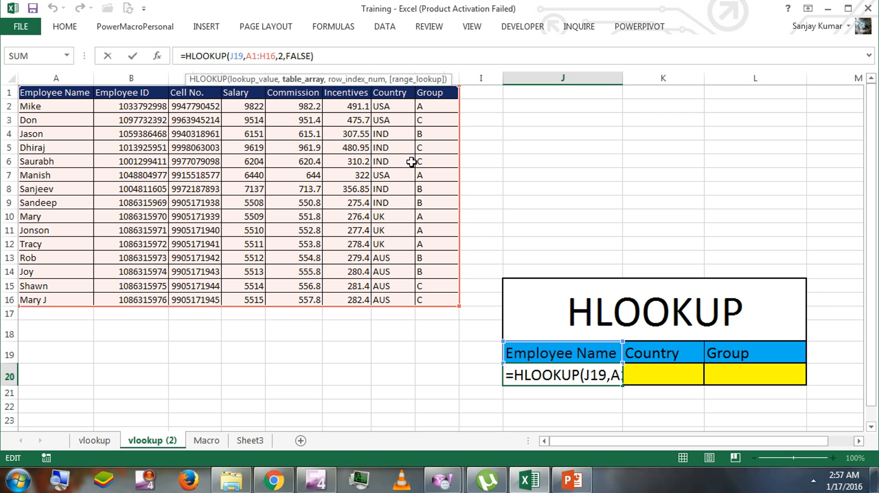
click(282, 56)
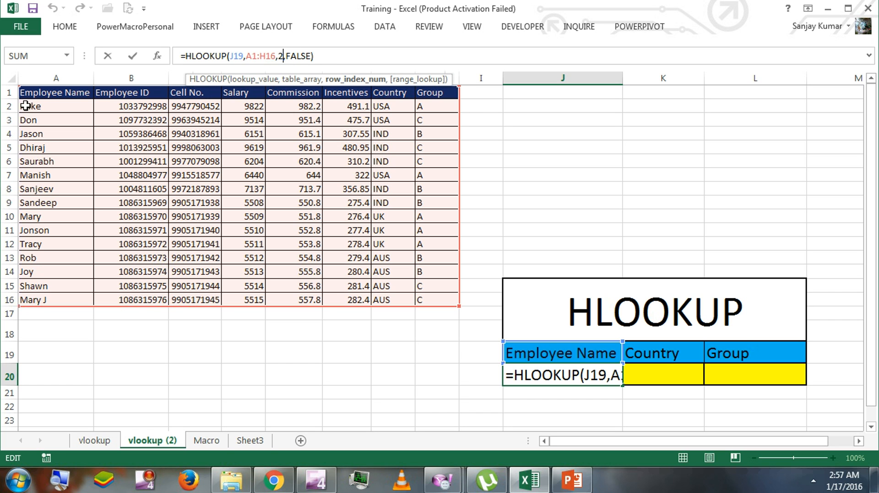
key(Right)
key(Right)
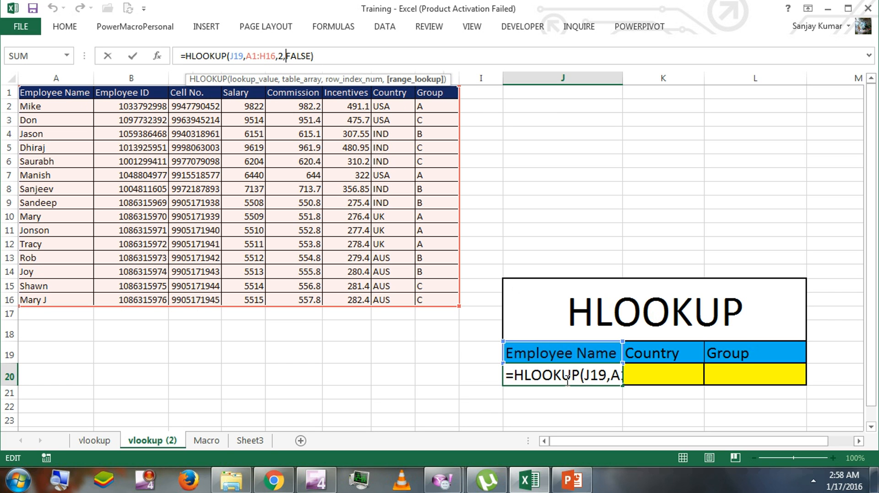
key(Return)
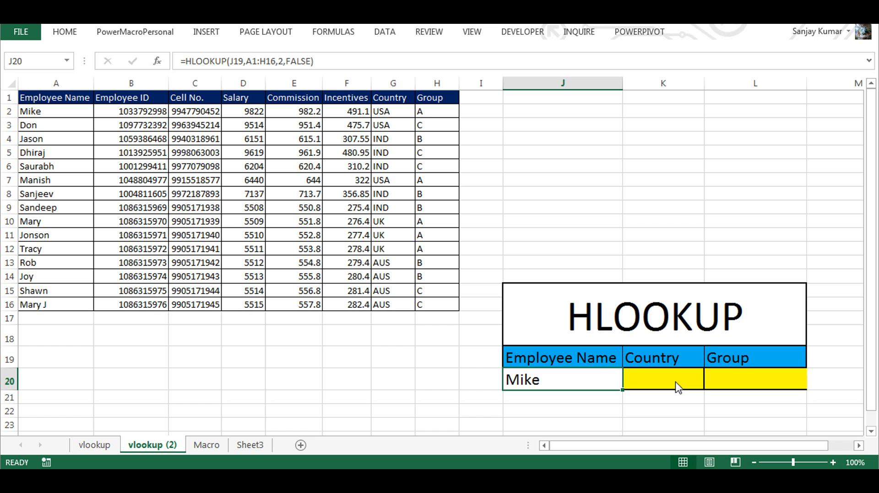
click(677, 383)
double_click(666, 383)
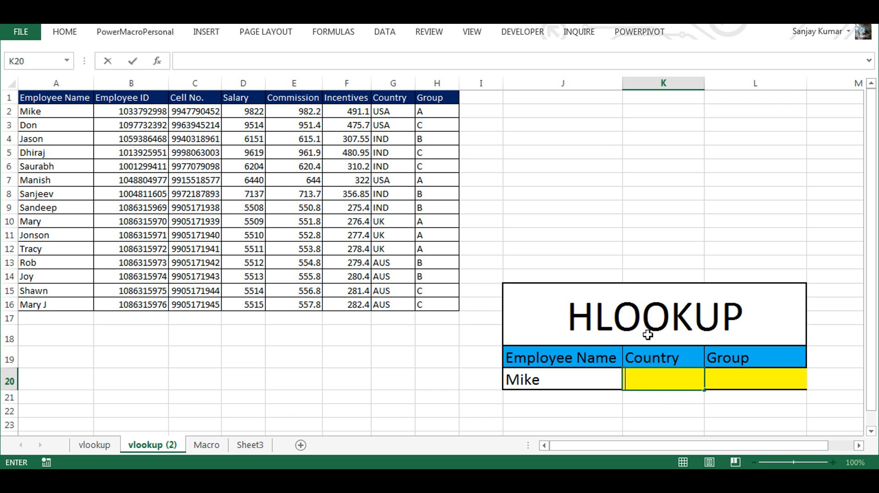
Step: Edit the J20 formula and lock the table reference as $A$1:$H$16 with F4
click(550, 378)
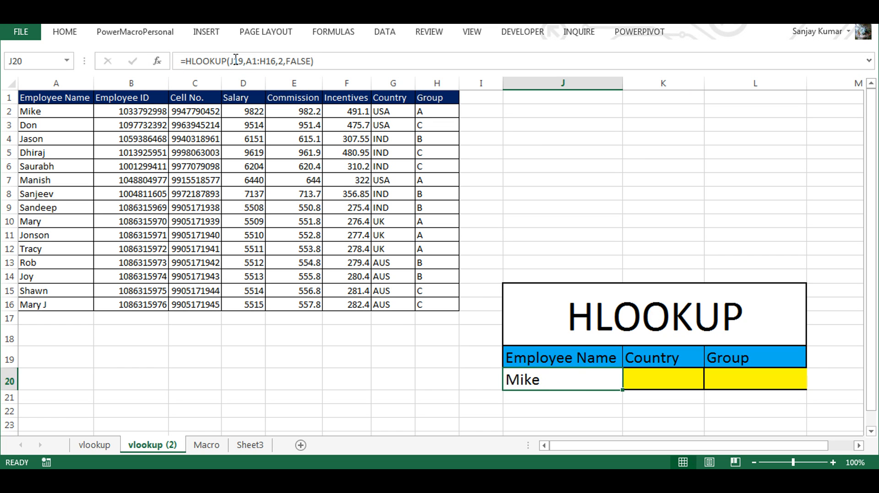
click(255, 60)
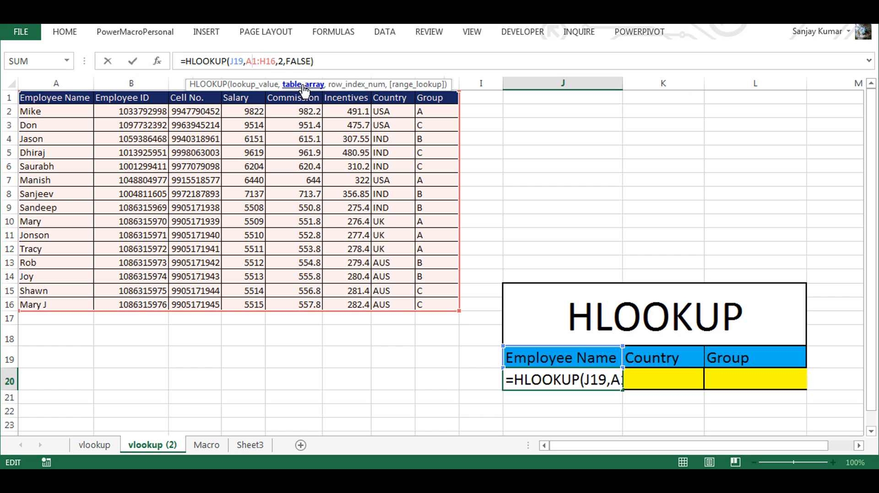
drag(247, 60, 277, 60)
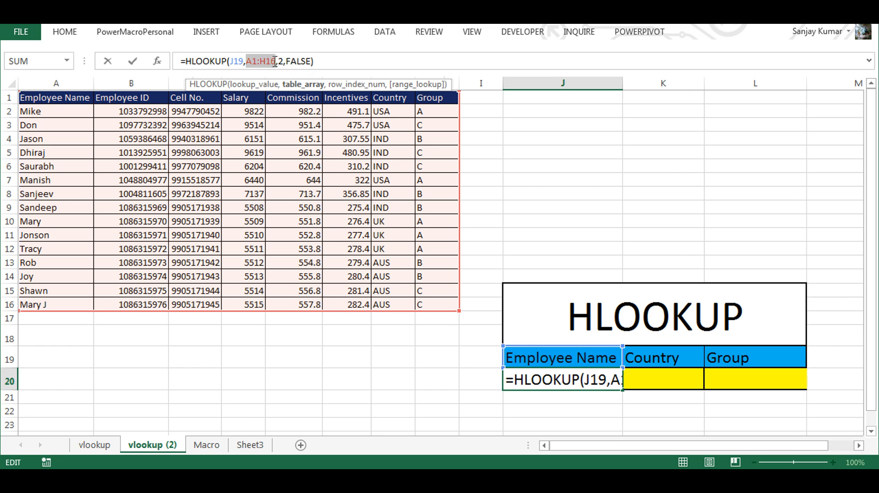
key(F4)
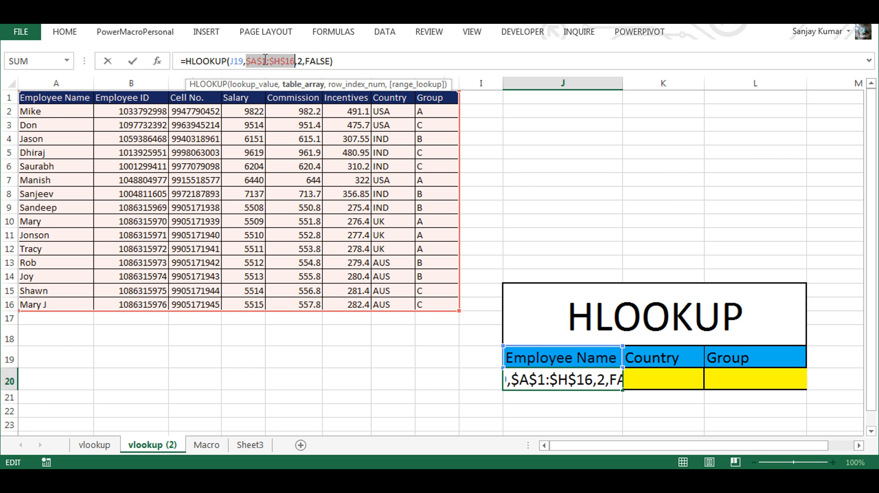
click(251, 61)
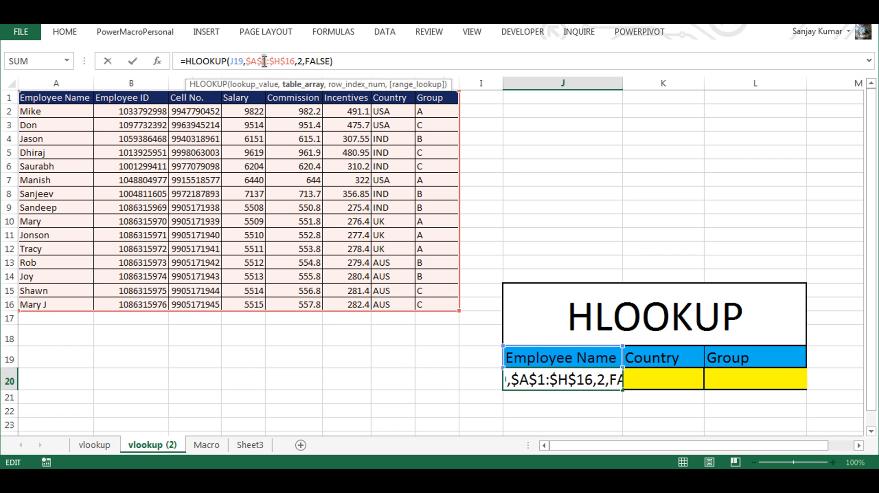
drag(261, 60, 267, 60)
Step: Commit the absolute formula and fill it right to K20 and L20, returning USA and A
key(Return)
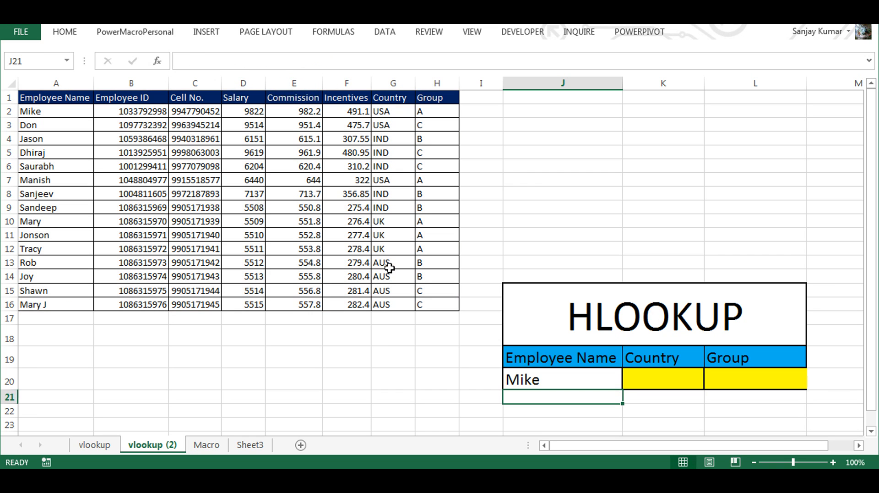
click(548, 378)
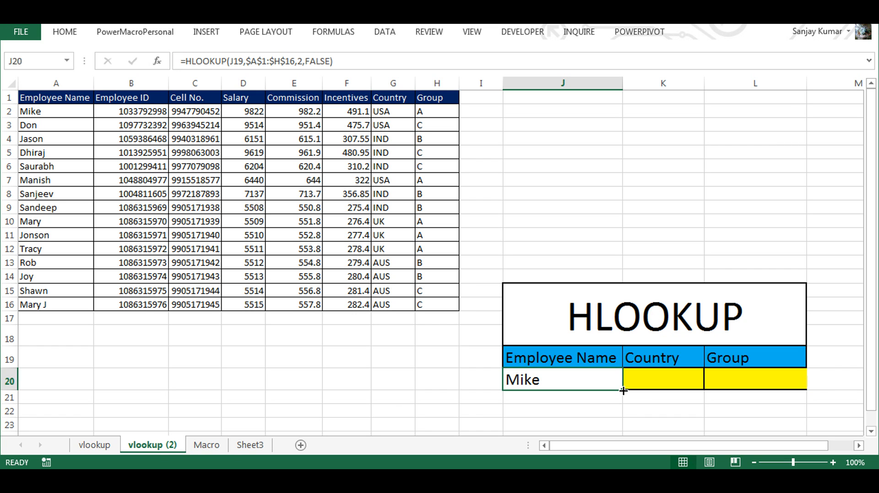
drag(624, 390, 794, 387)
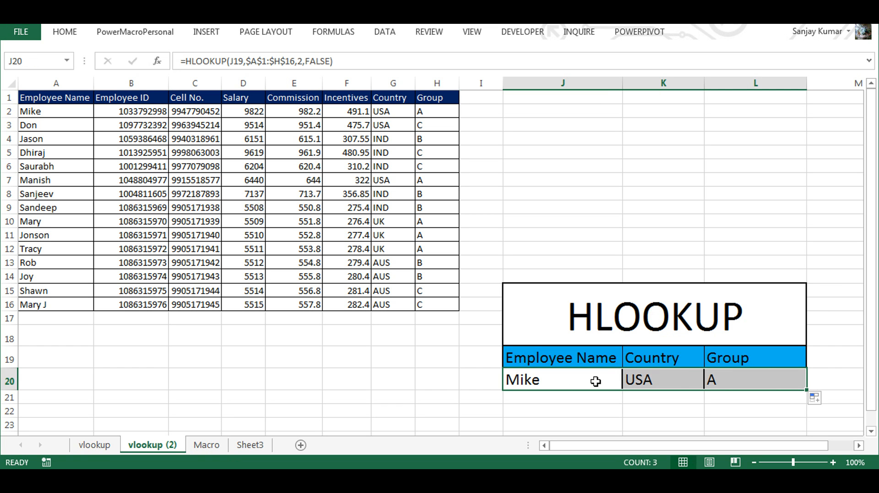
click(646, 379)
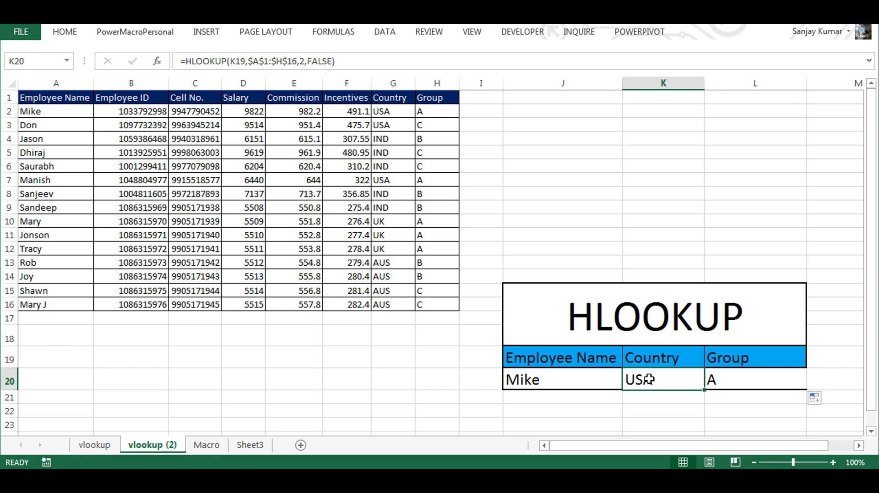